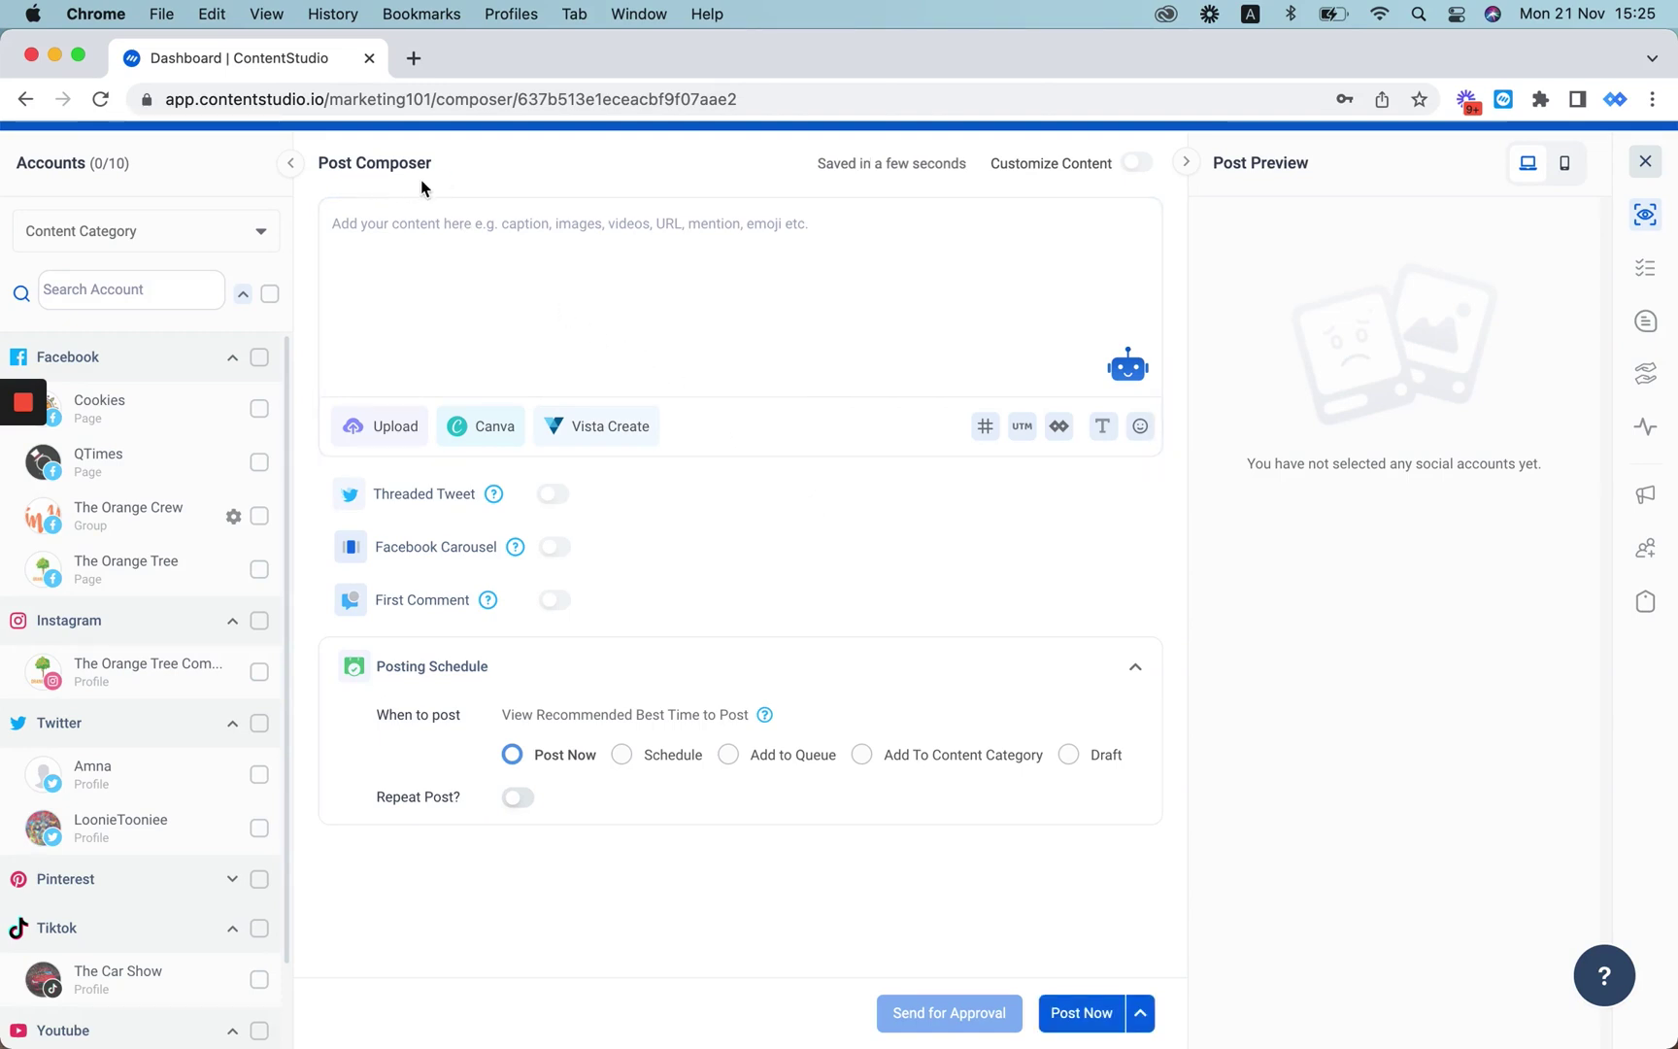
- Post to The Orange Tree with production ID_4434286.mp4 and caption 'A beautiful view from our hike! #nature'
click(343, 246)
click(258, 570)
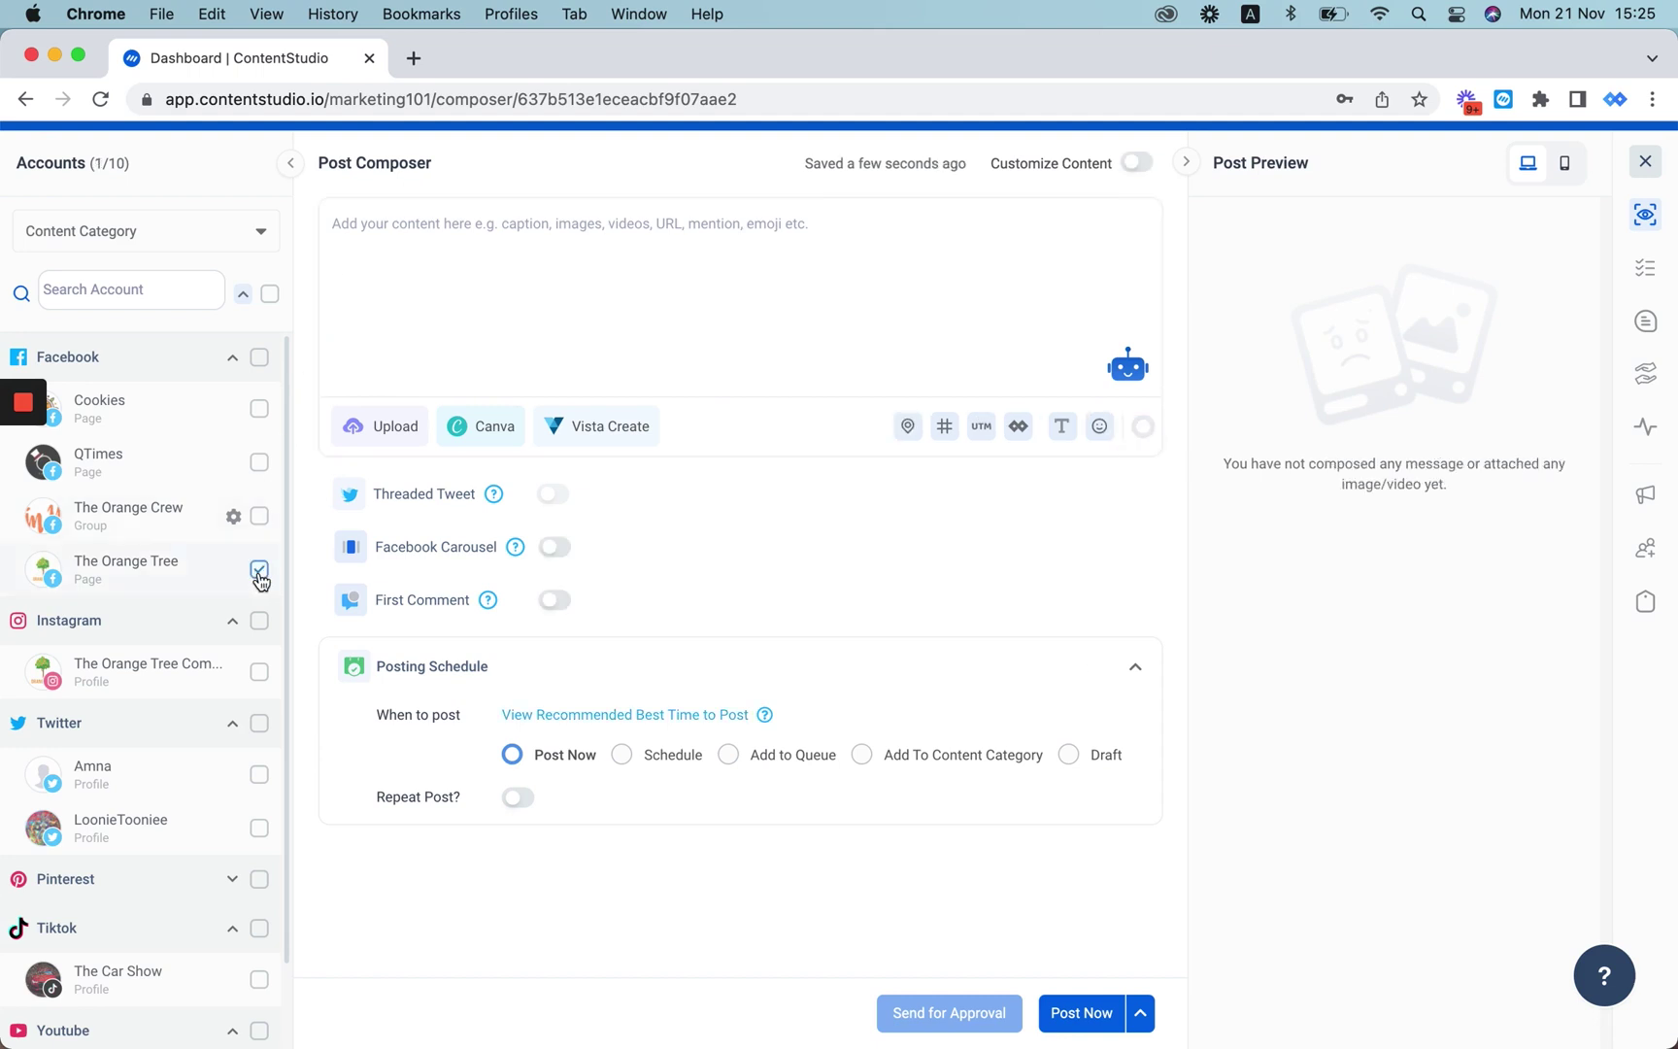
click(387, 427)
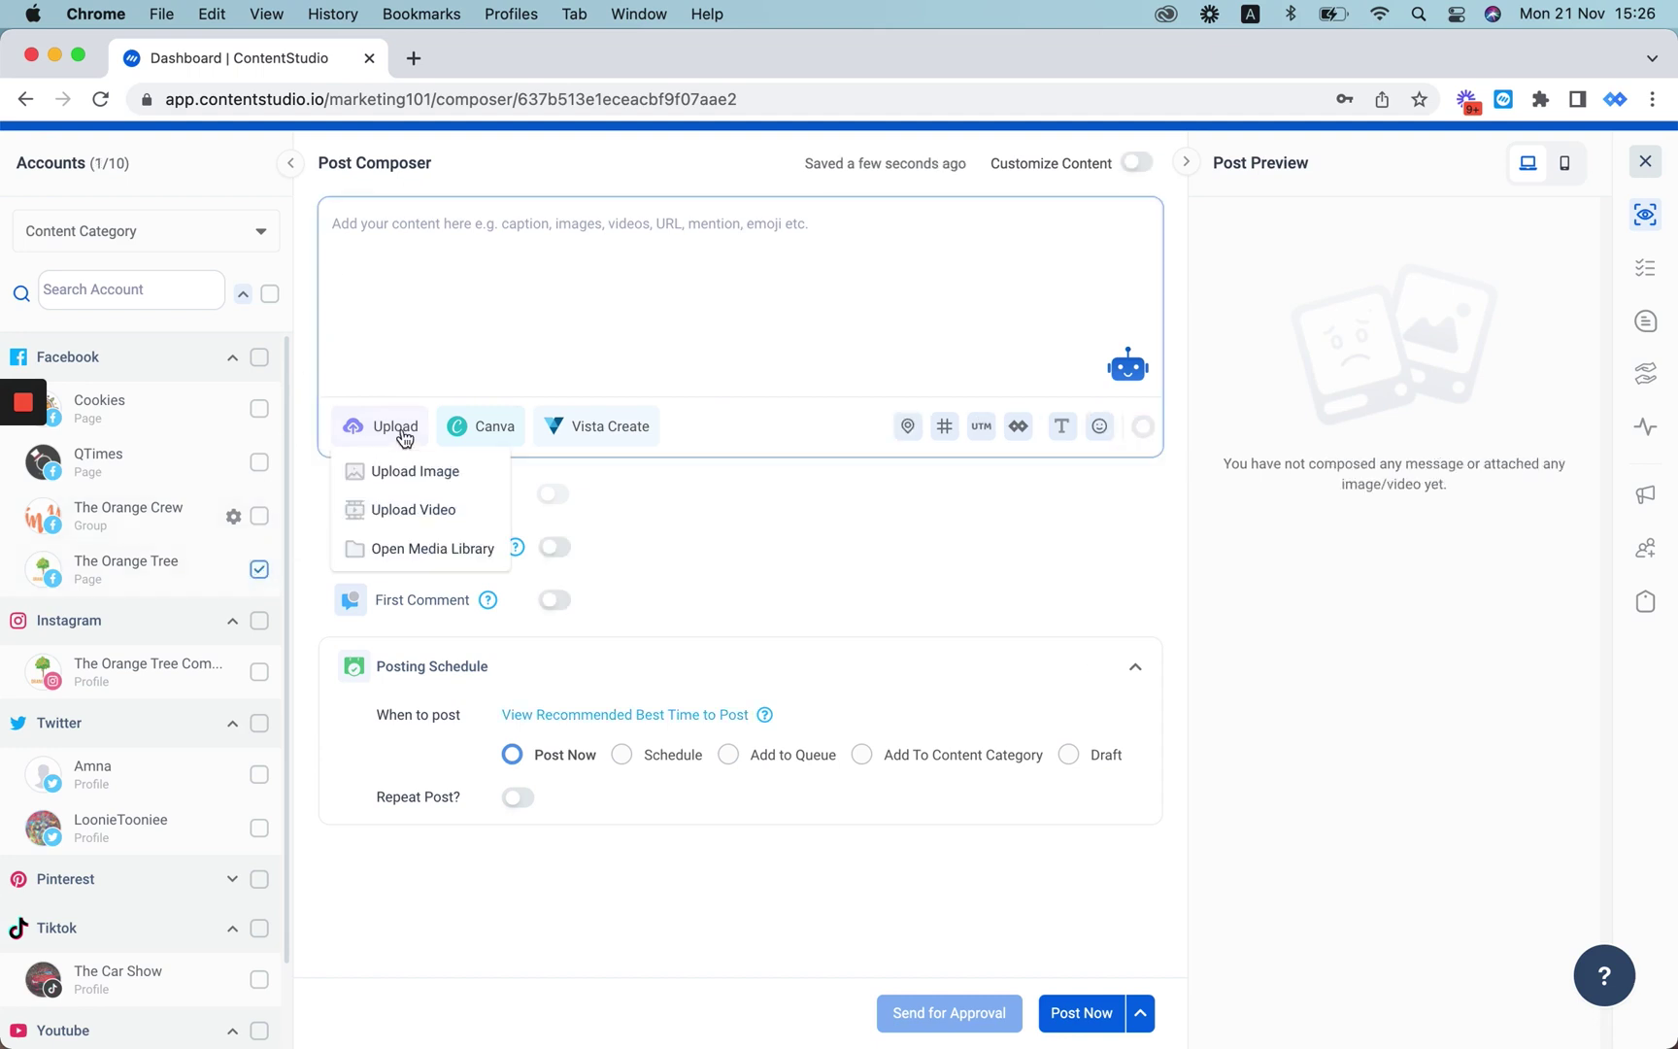
click(419, 508)
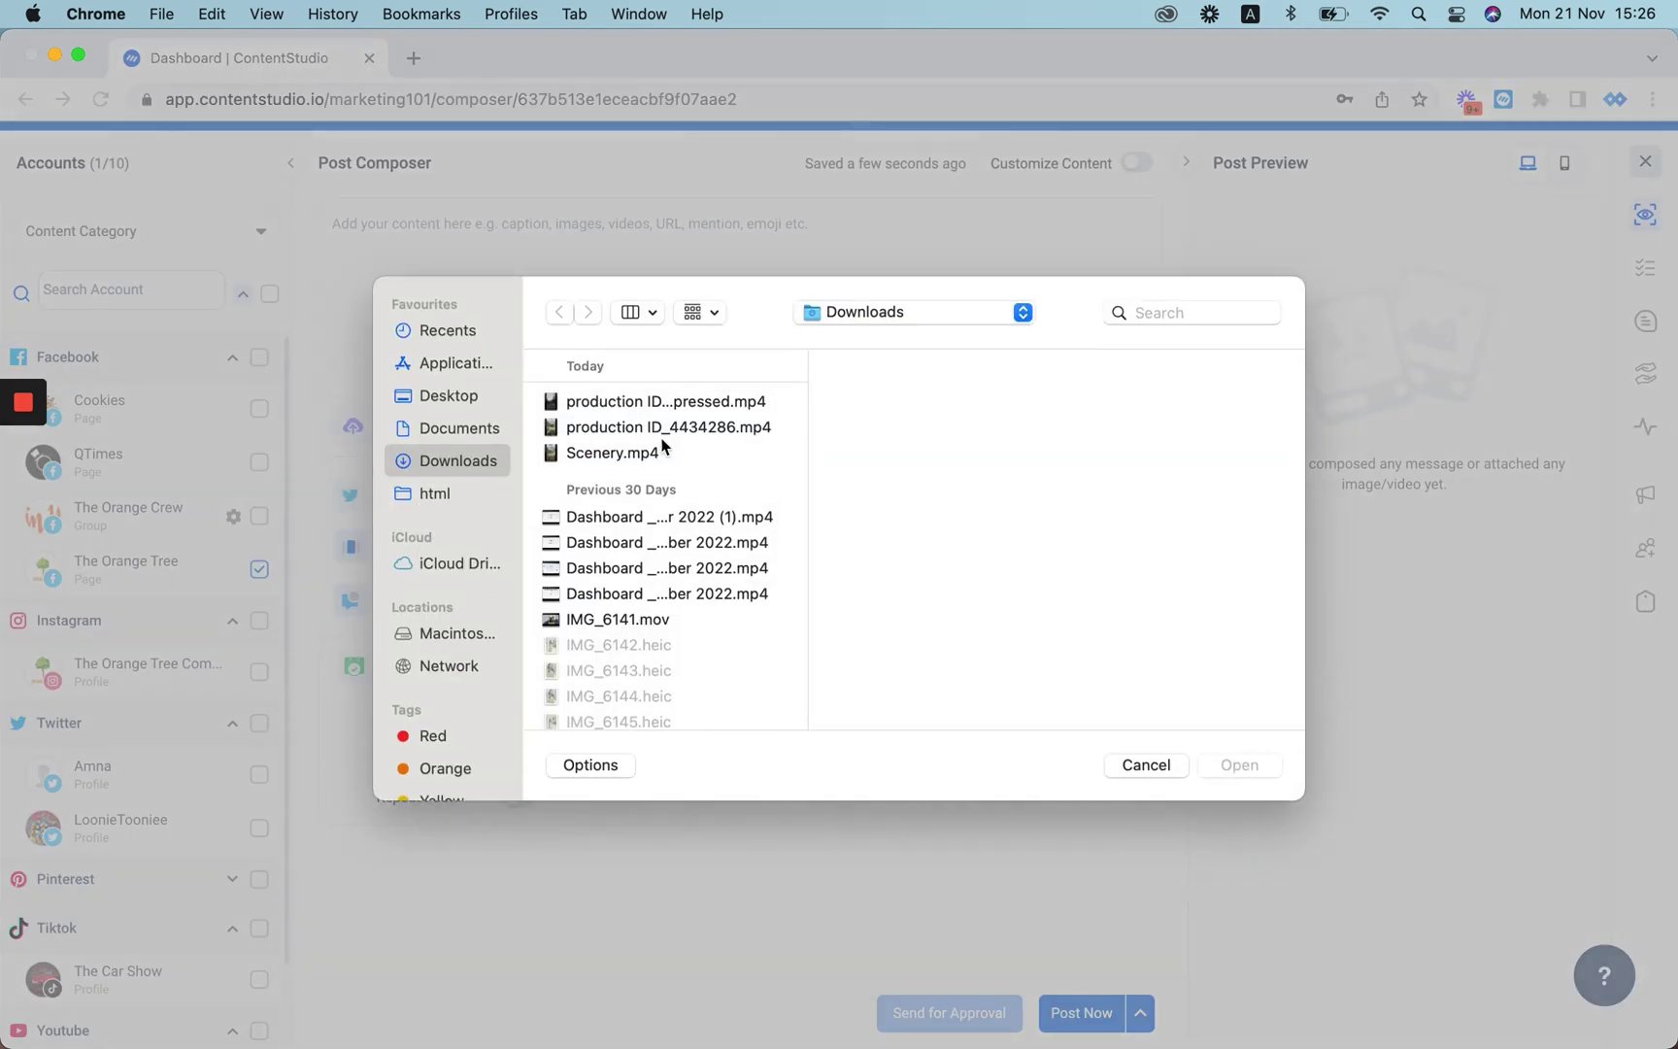
double_click(684, 428)
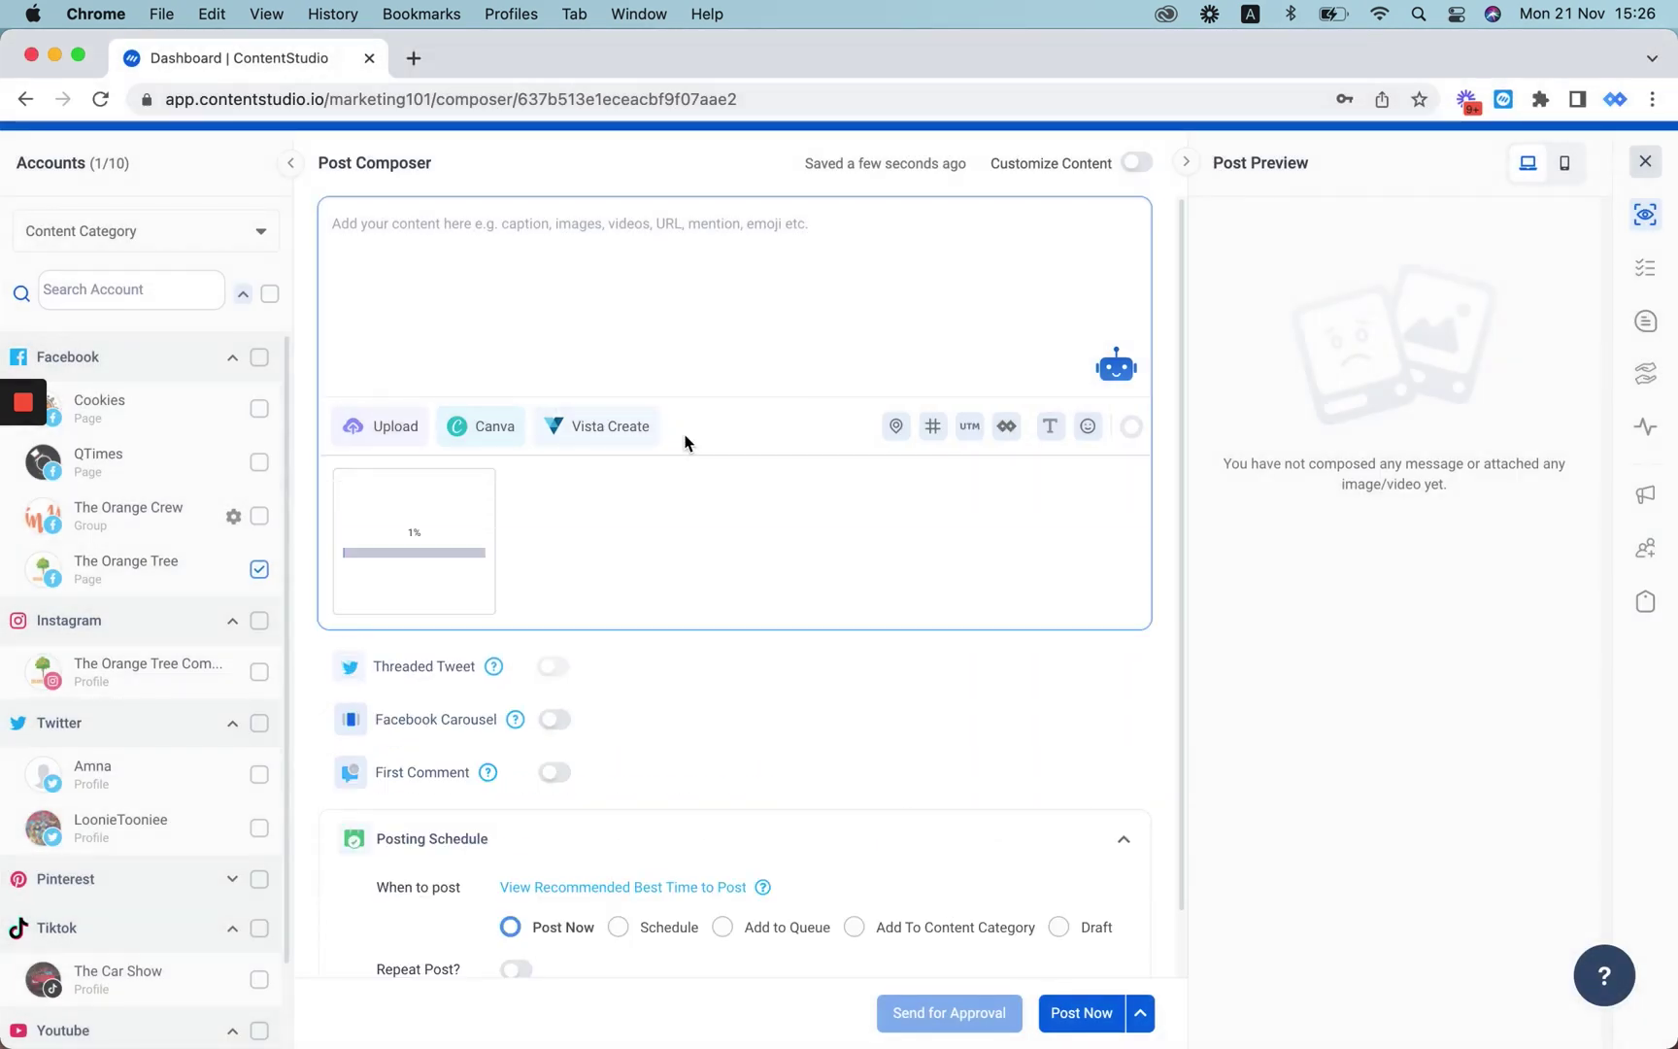
click(599, 245)
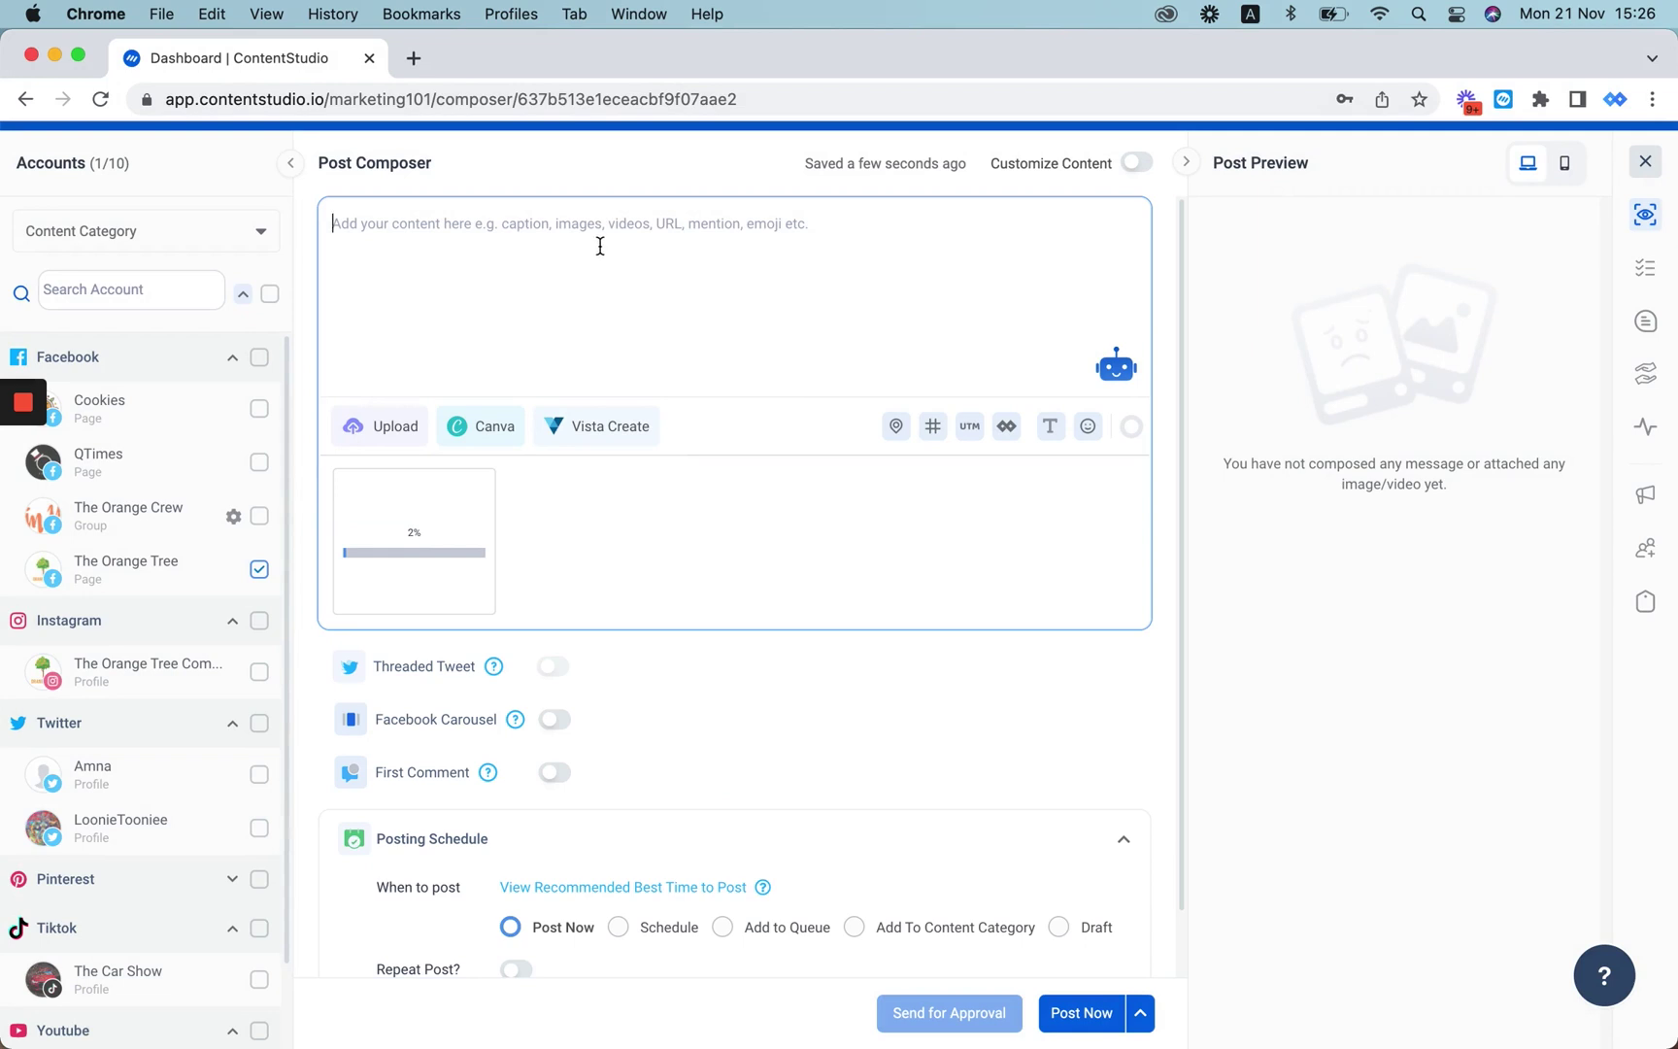
text(A beautiful view from our hike! #nature)
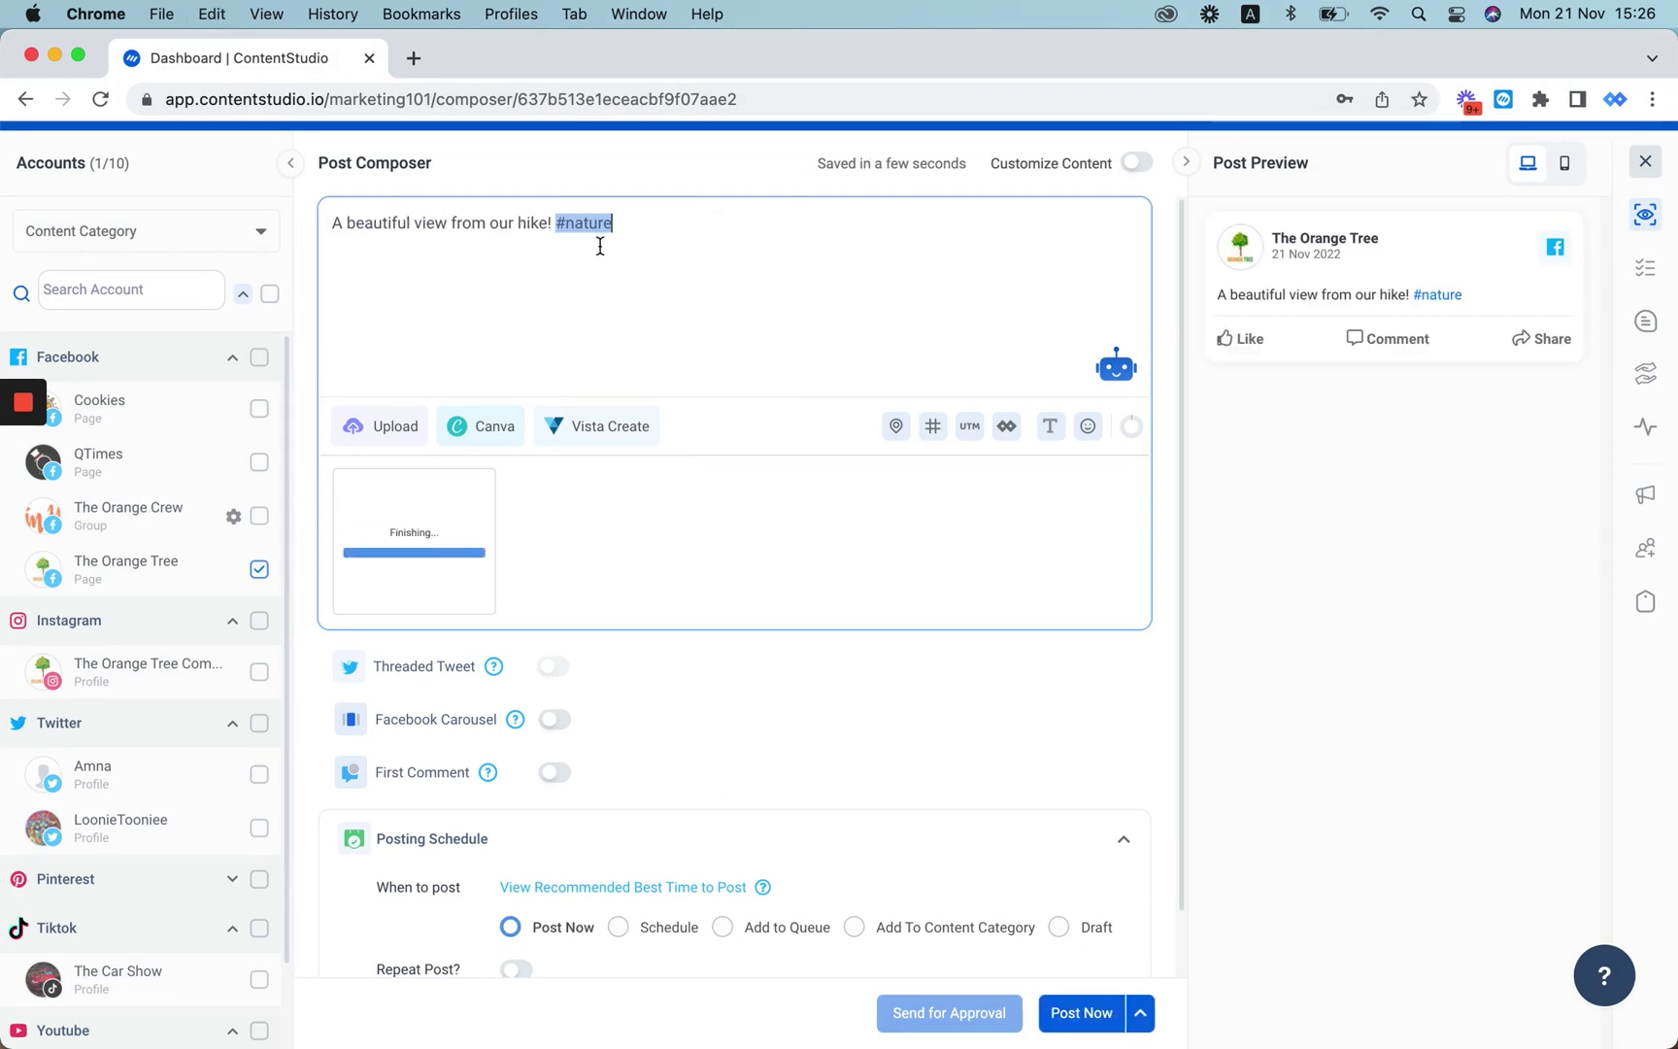
scroll(600, 246, down, 5)
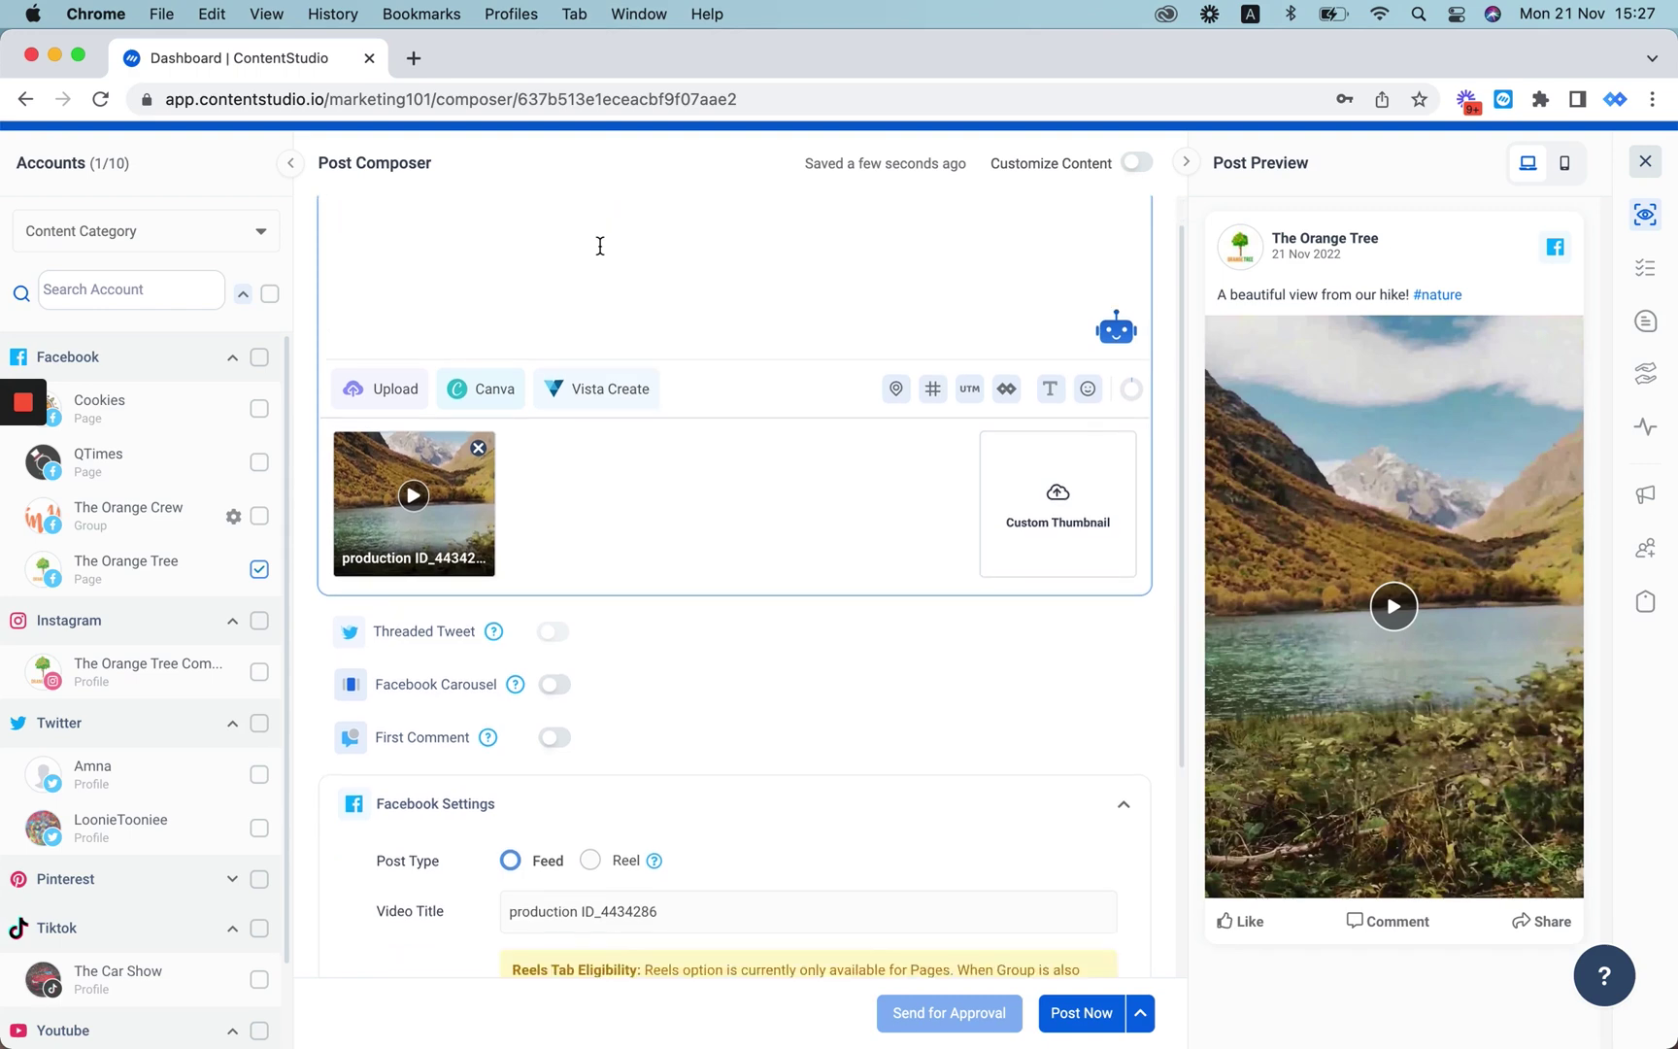
scroll(599, 246, down, 5)
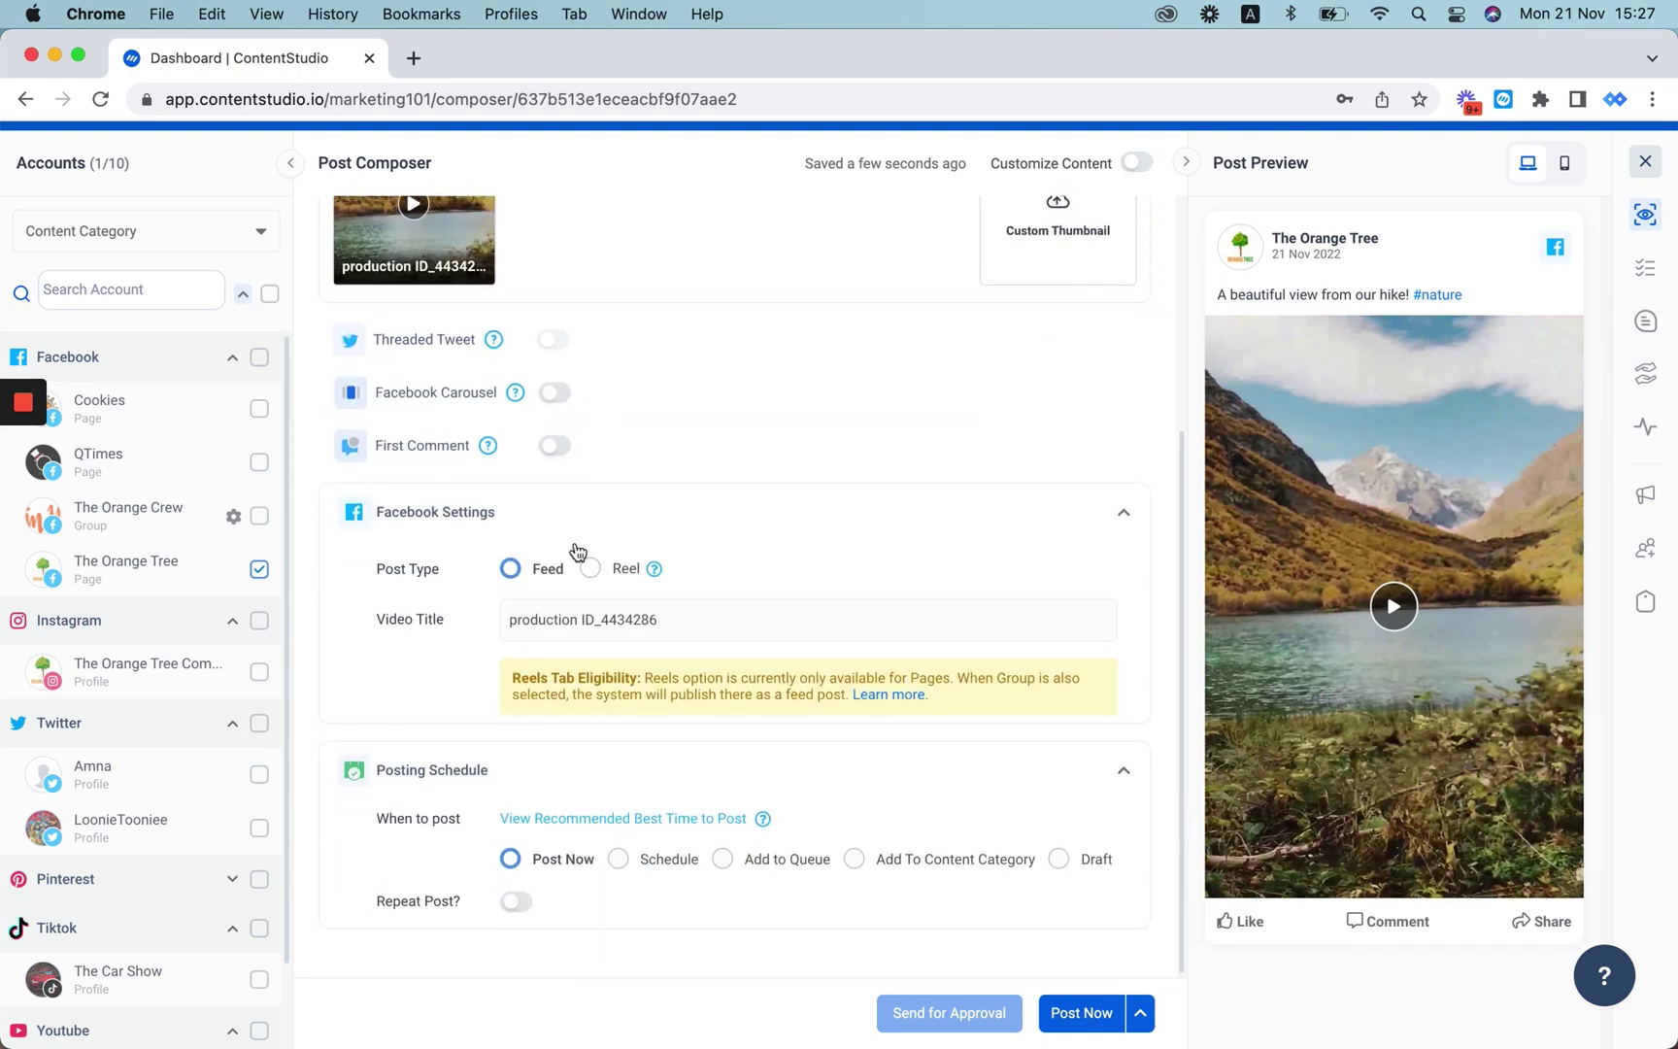
- Choose Reel as the post type under Facebook Settings
click(590, 567)
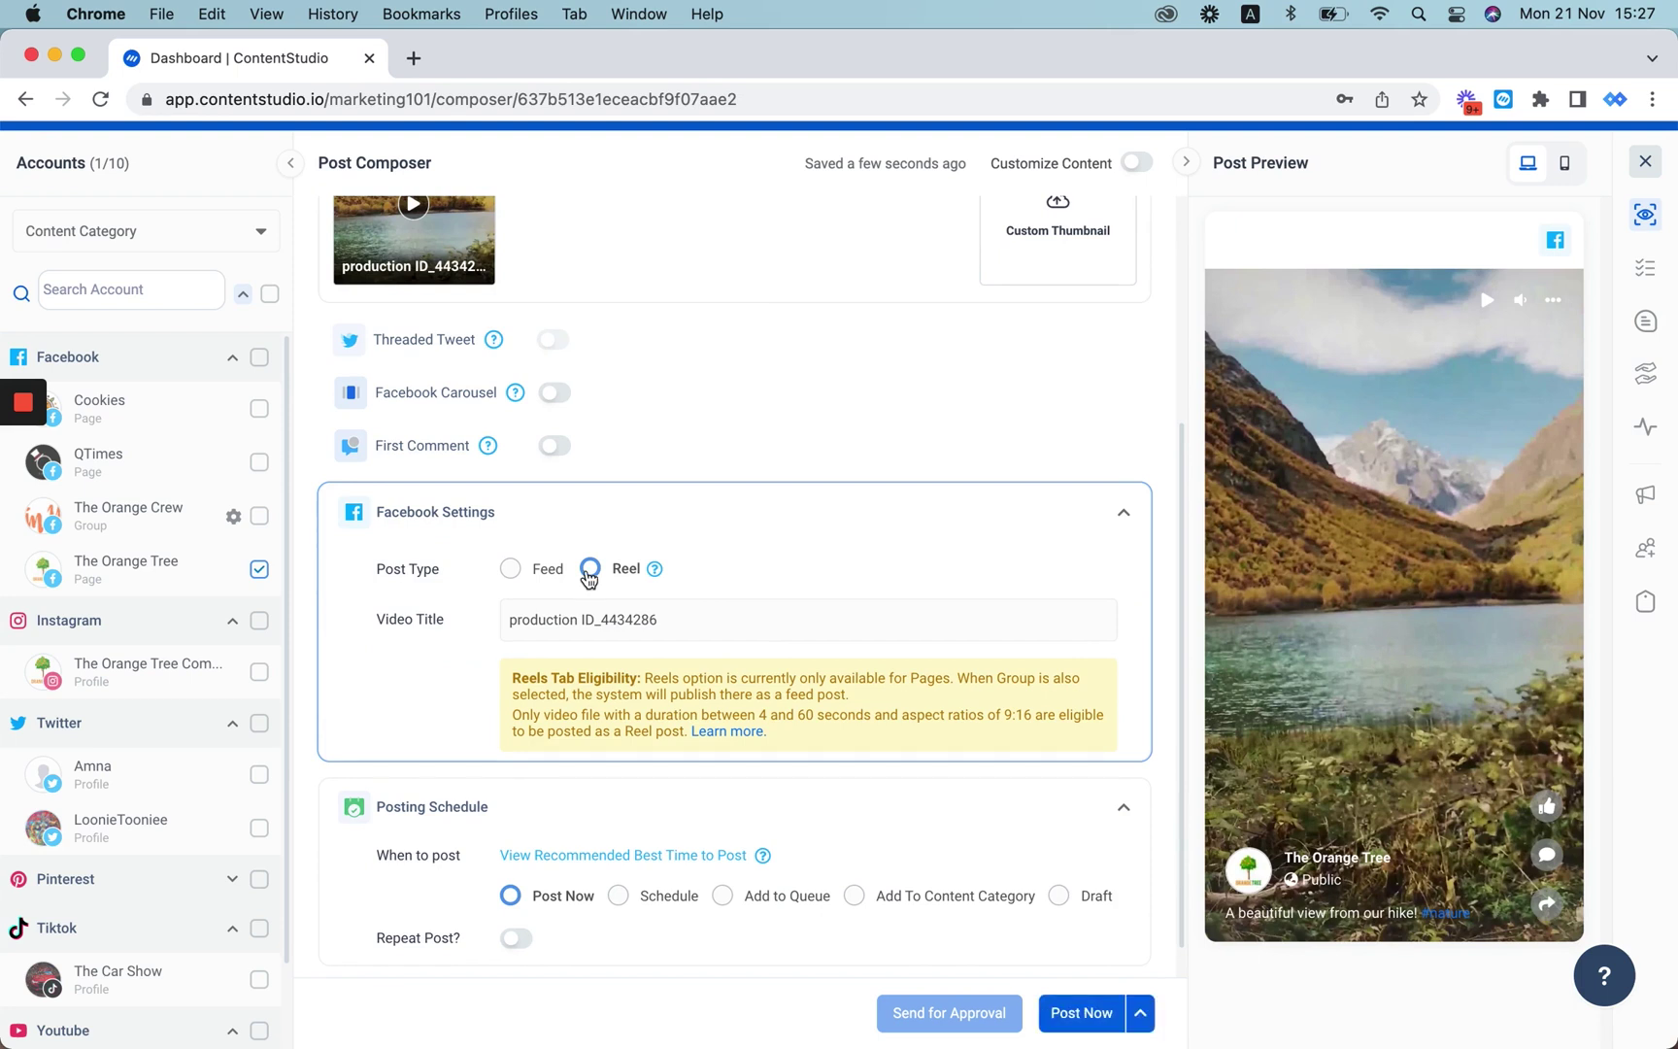
- Select the existing Video Title text so it can become 'Mountains in Full Glory'
click(693, 618)
key(super+a)
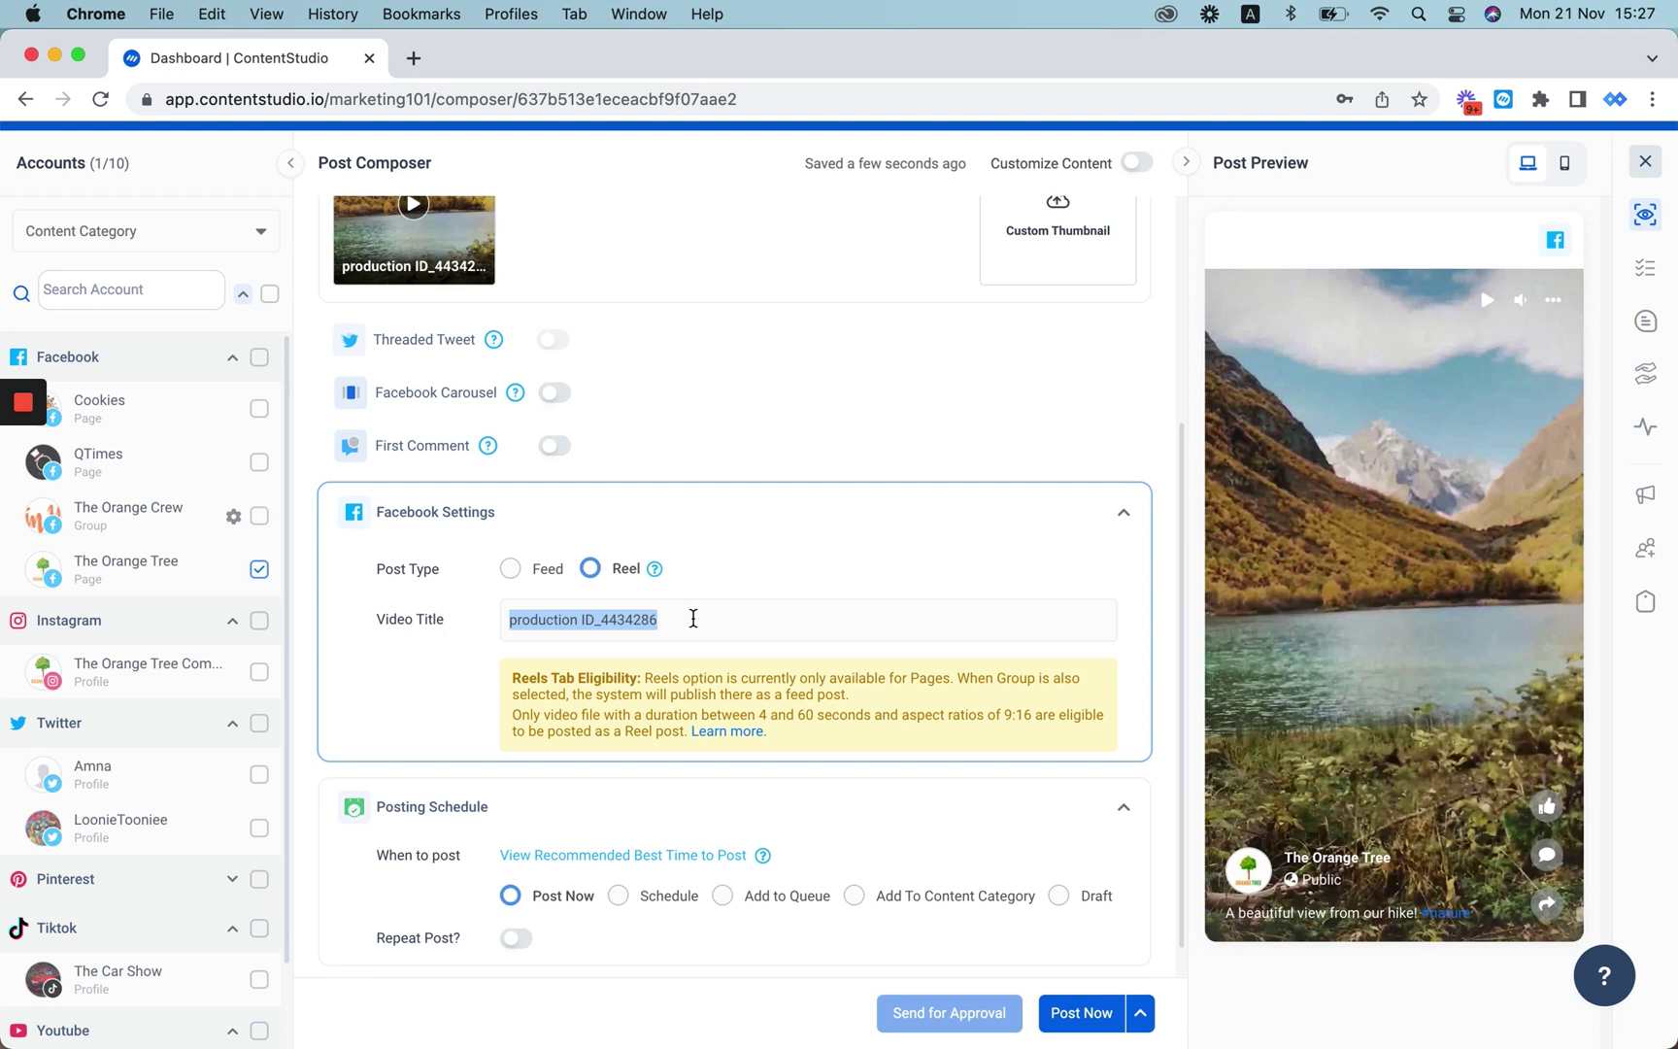
text(Mountains in Full Glory)
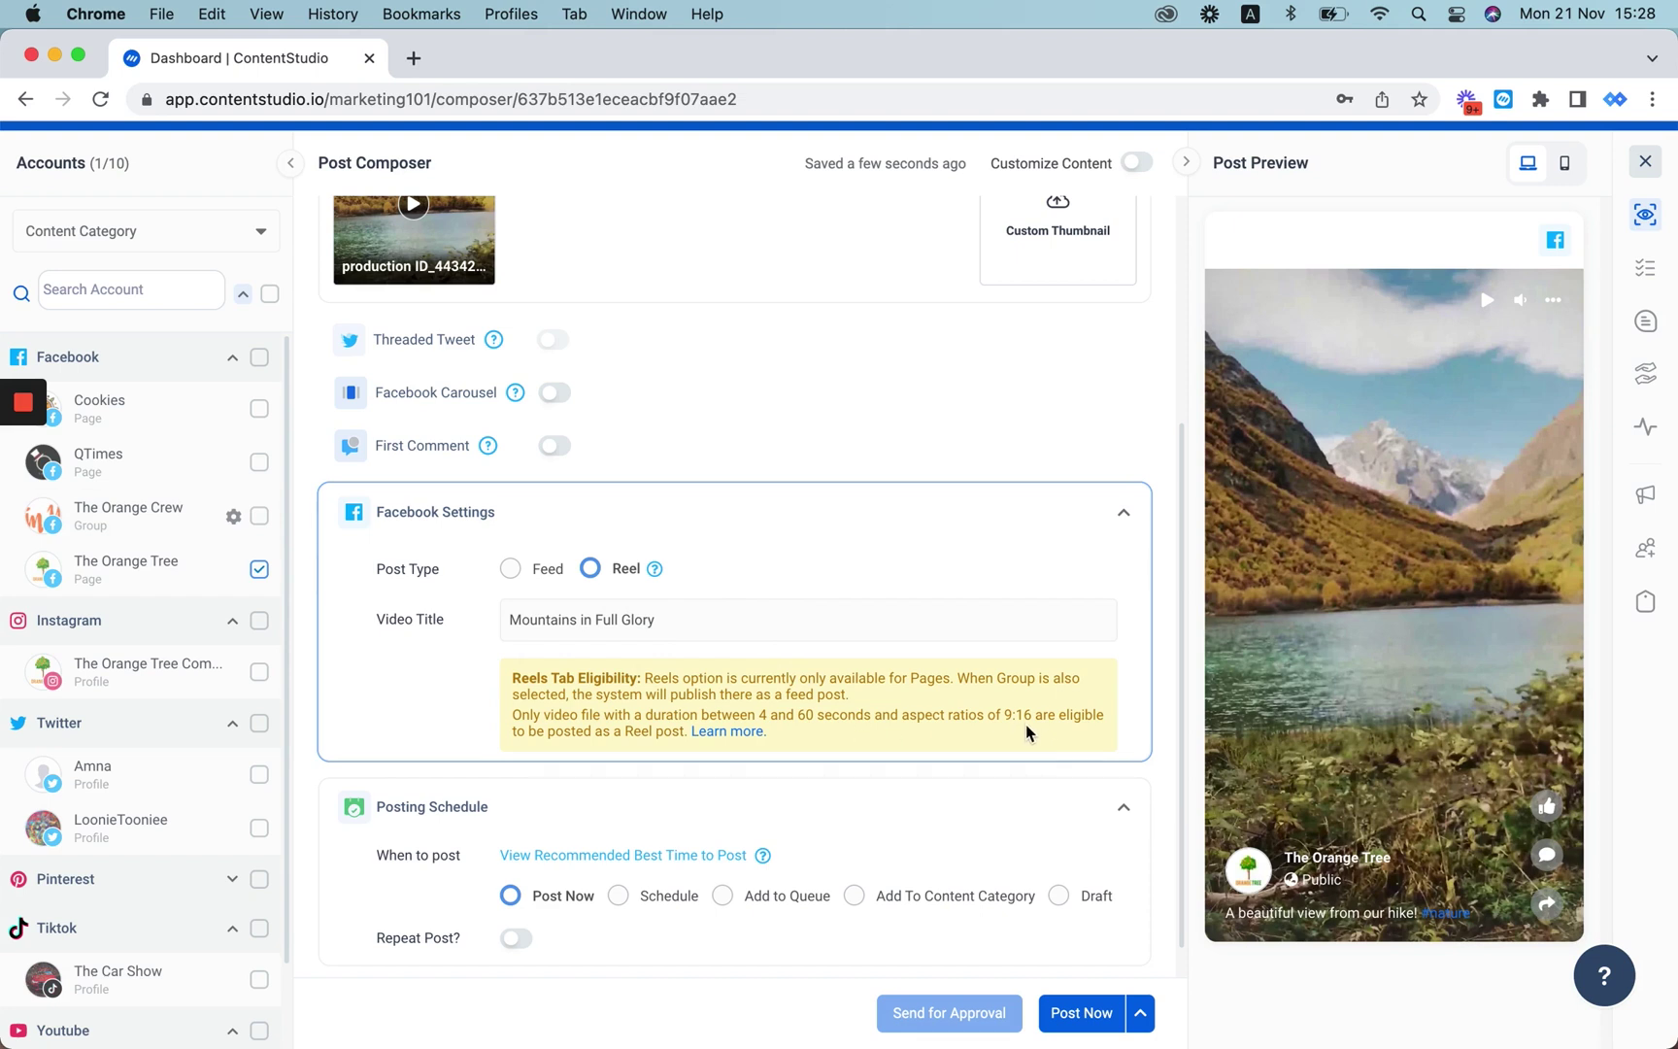
click(829, 439)
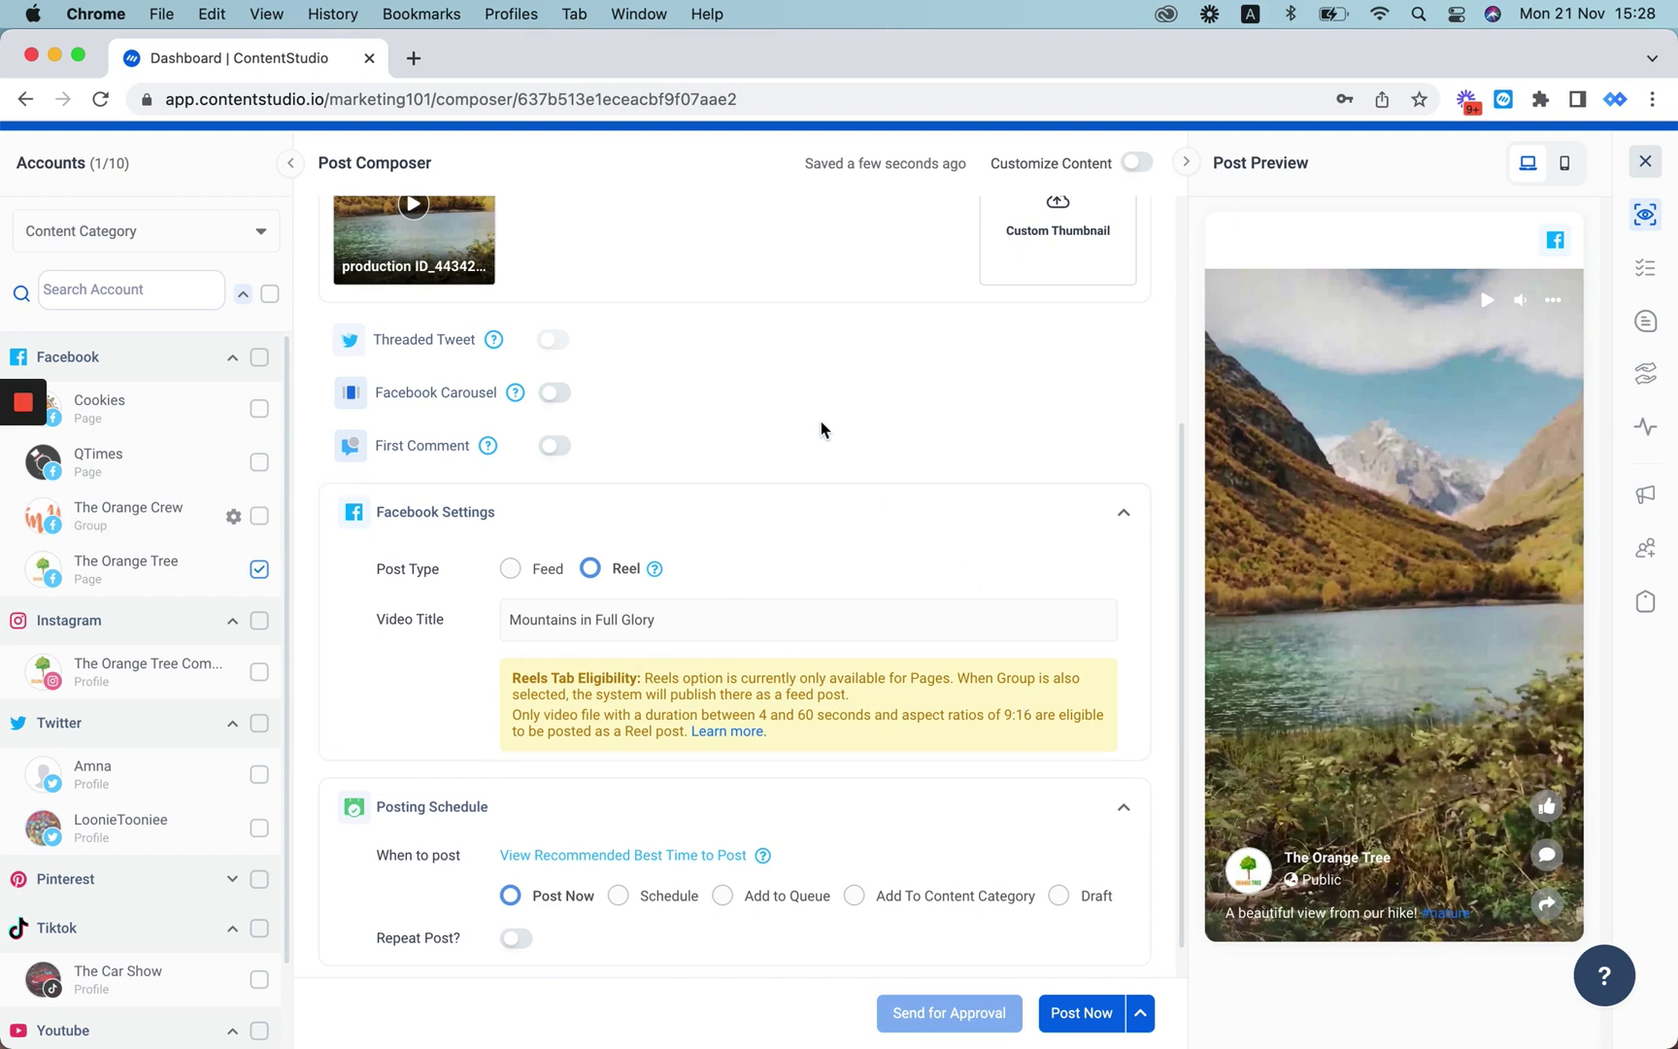